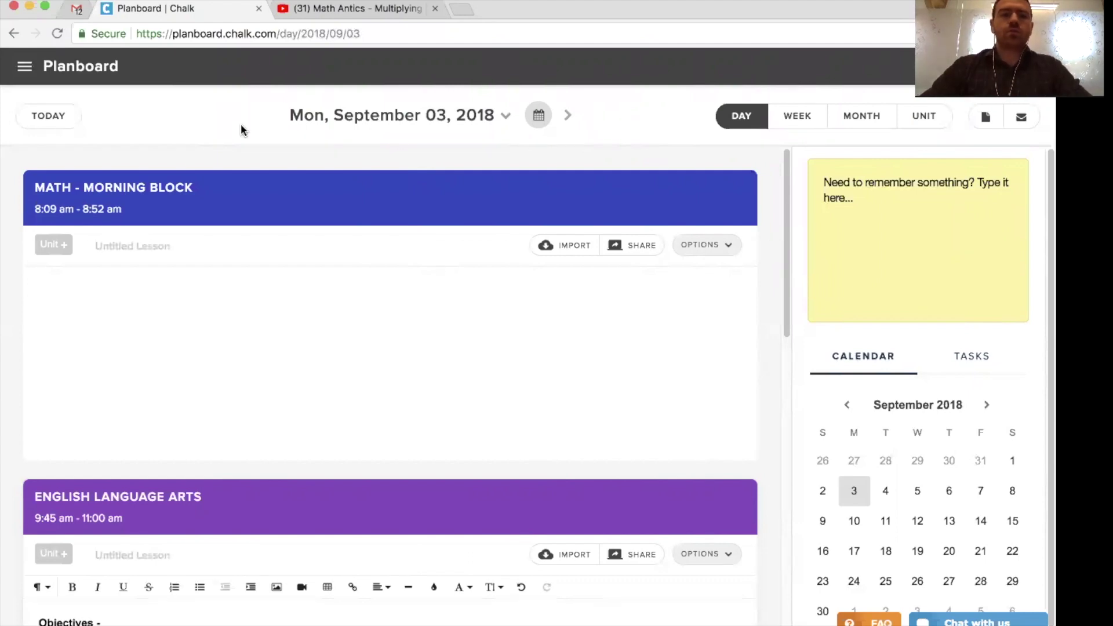
Reload the day planboard and browse the date picker back to September 2018
{"action": "left_click", "coordinate": [95, 68]}
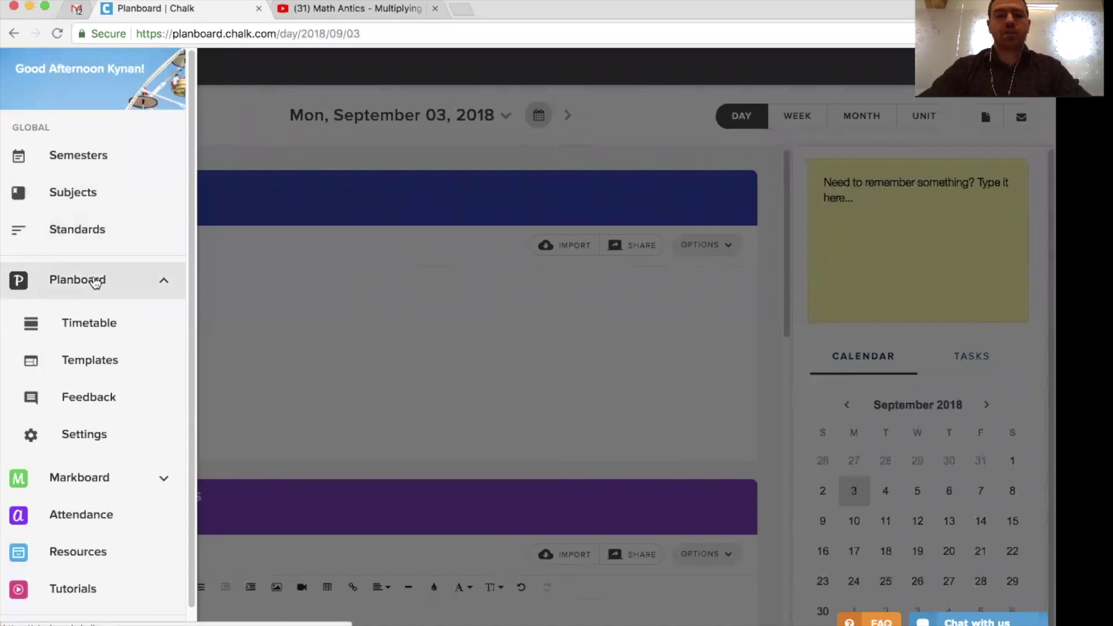
{"action": "left_click", "coordinate": [96, 282]}
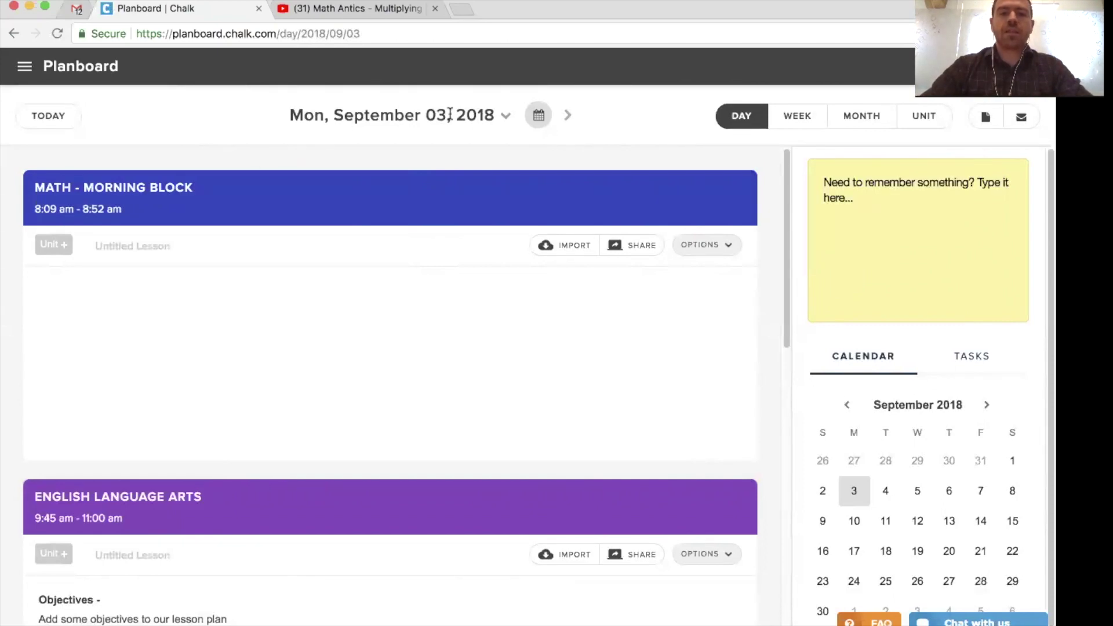
{"action": "left_click", "coordinate": [539, 116]}
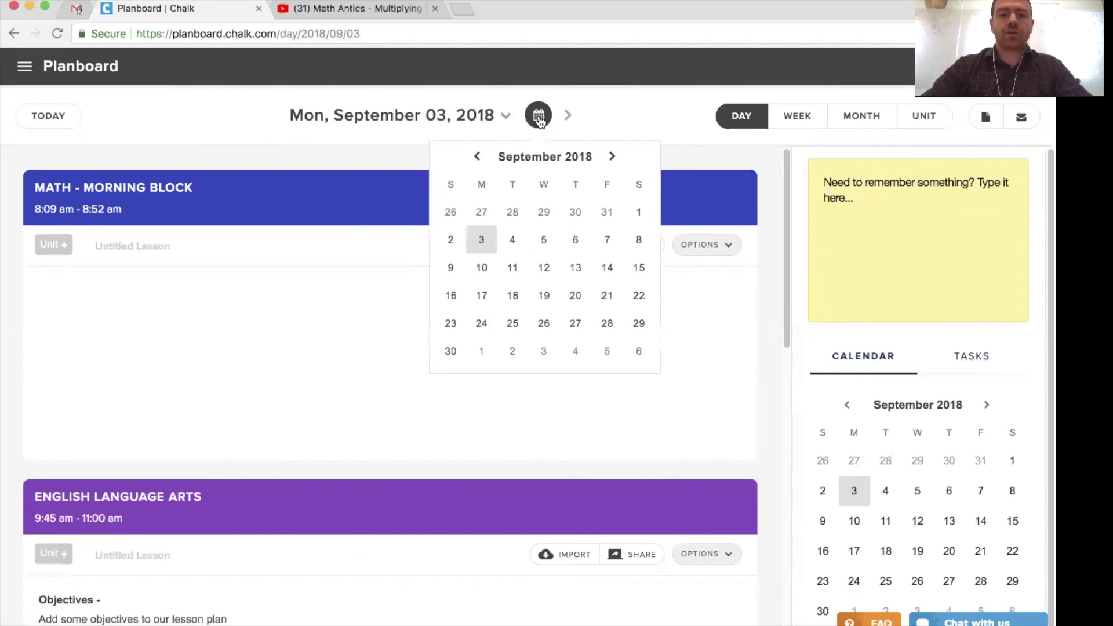
{"action": "left_click", "coordinate": [613, 158]}
{"action": "left_click", "coordinate": [613, 159]}
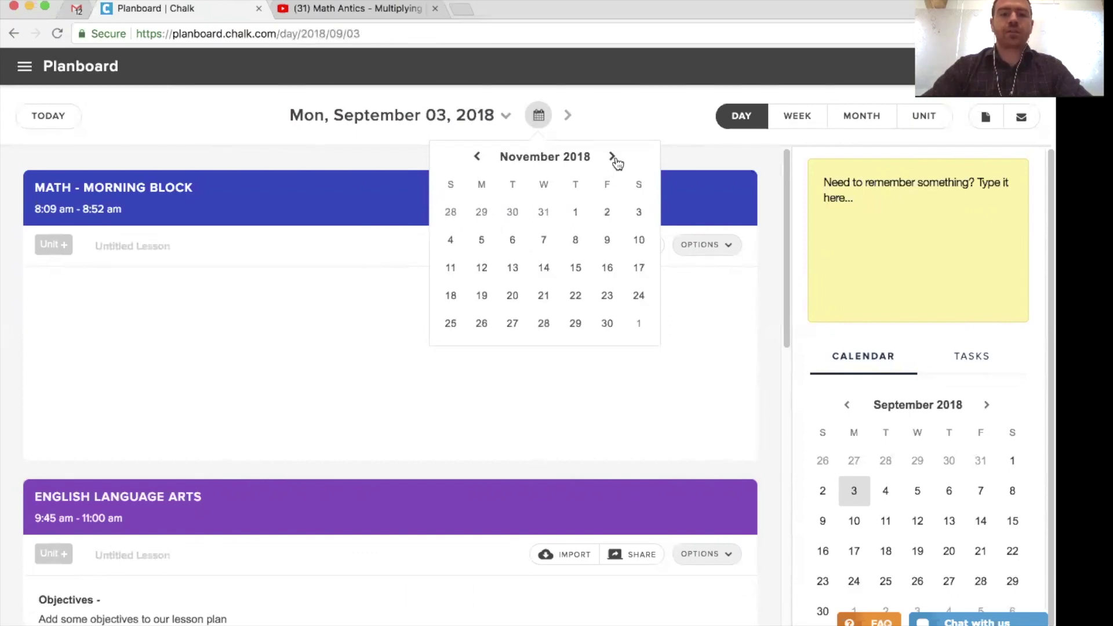
{"action": "left_click", "coordinate": [477, 158]}
{"action": "left_click", "coordinate": [477, 159]}
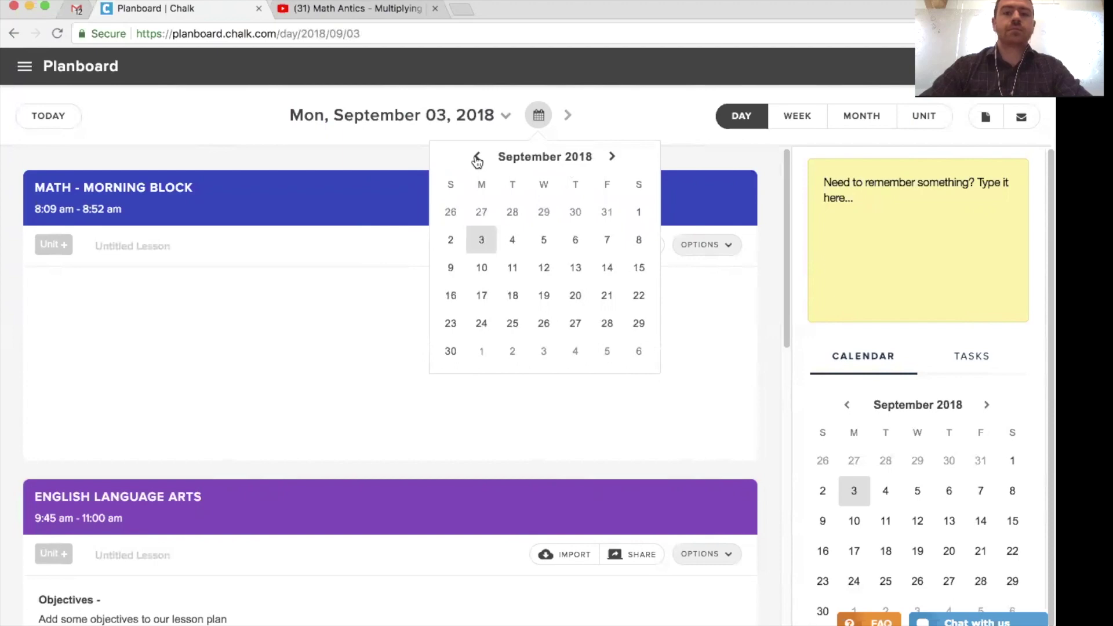
Open the Math - Morning Block lesson for editing and select its Untitled Lesson title
{"action": "left_click", "coordinate": [537, 123]}
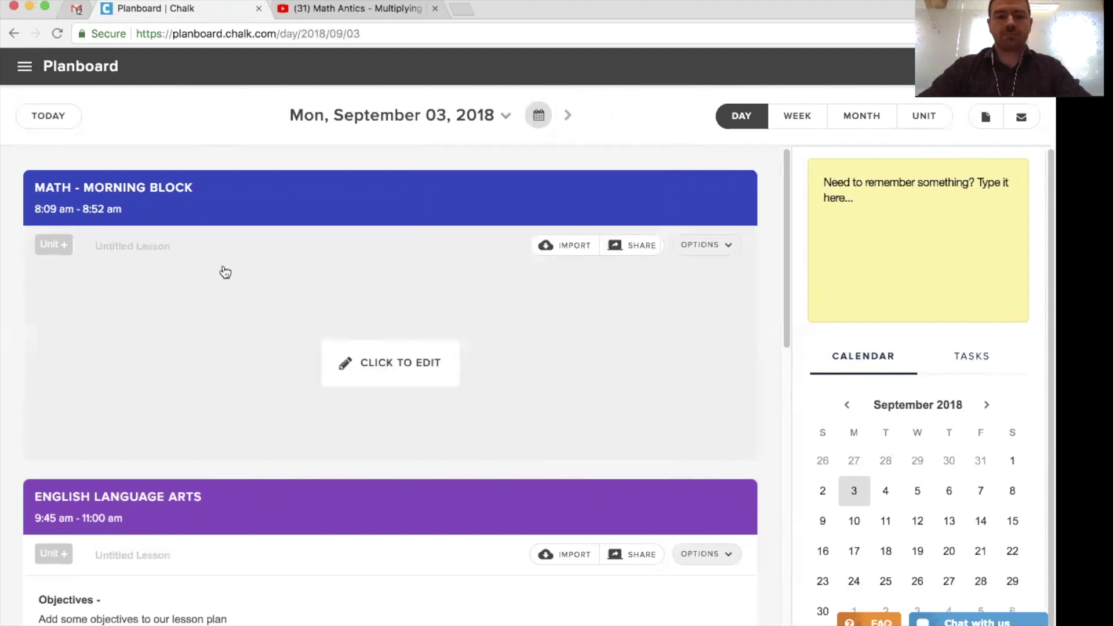
{"action": "left_click", "coordinate": [295, 331]}
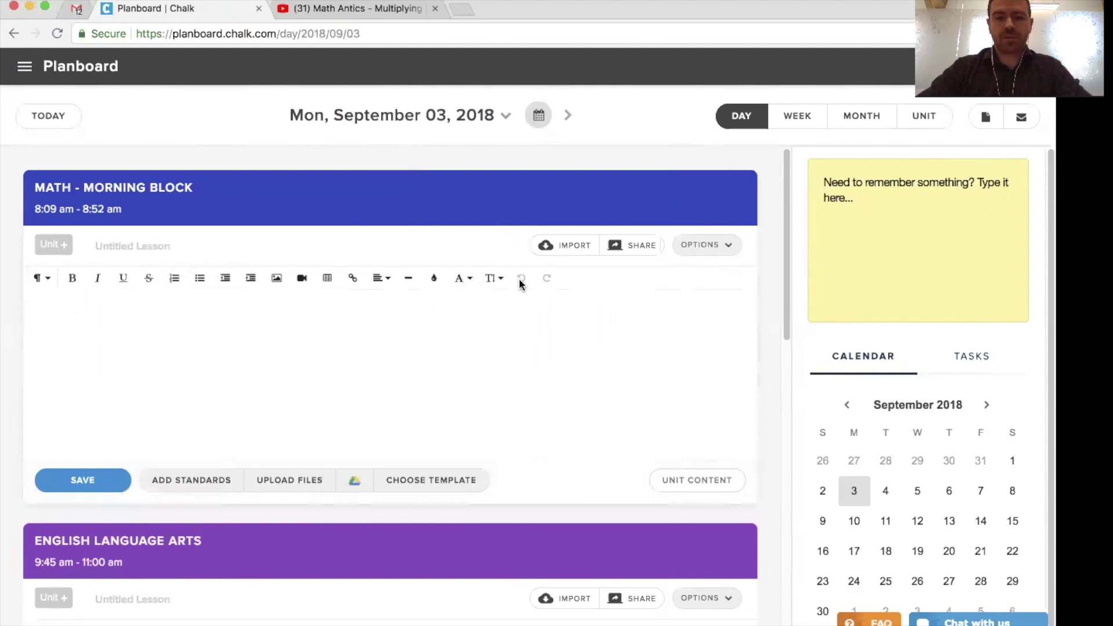
{"action": "left_click", "coordinate": [281, 241]}
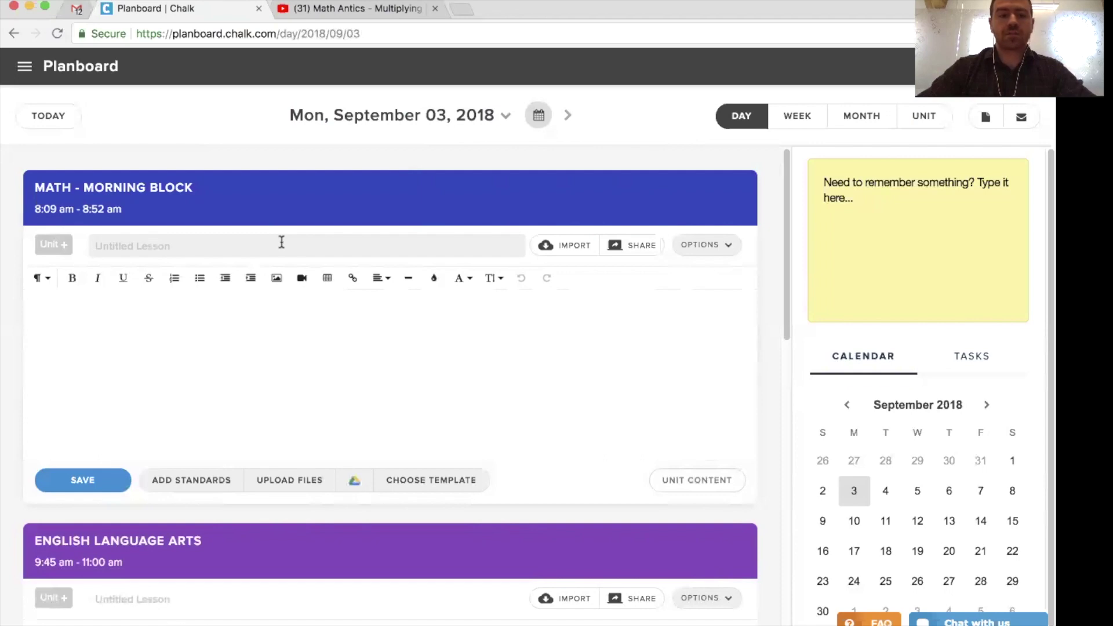
Title the lesson 'Sept 3rd, 2018 - Fractions (1 of 4)' and move into its body
{"action": "type", "text": "Sept"}
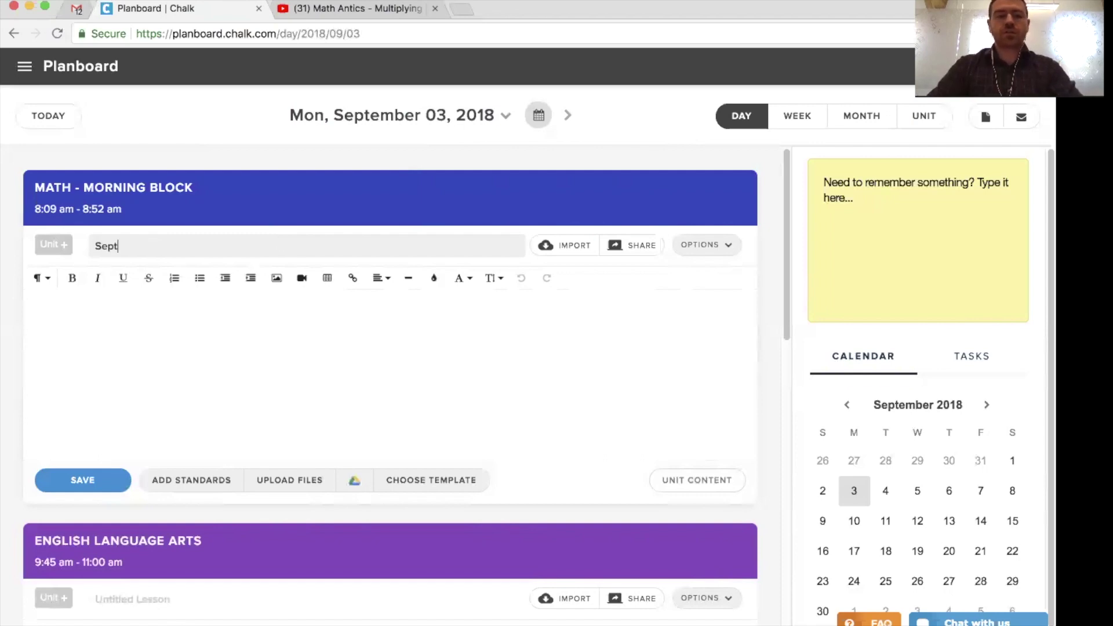
{"action": "type", "text": " 3rd, 2018 - "}
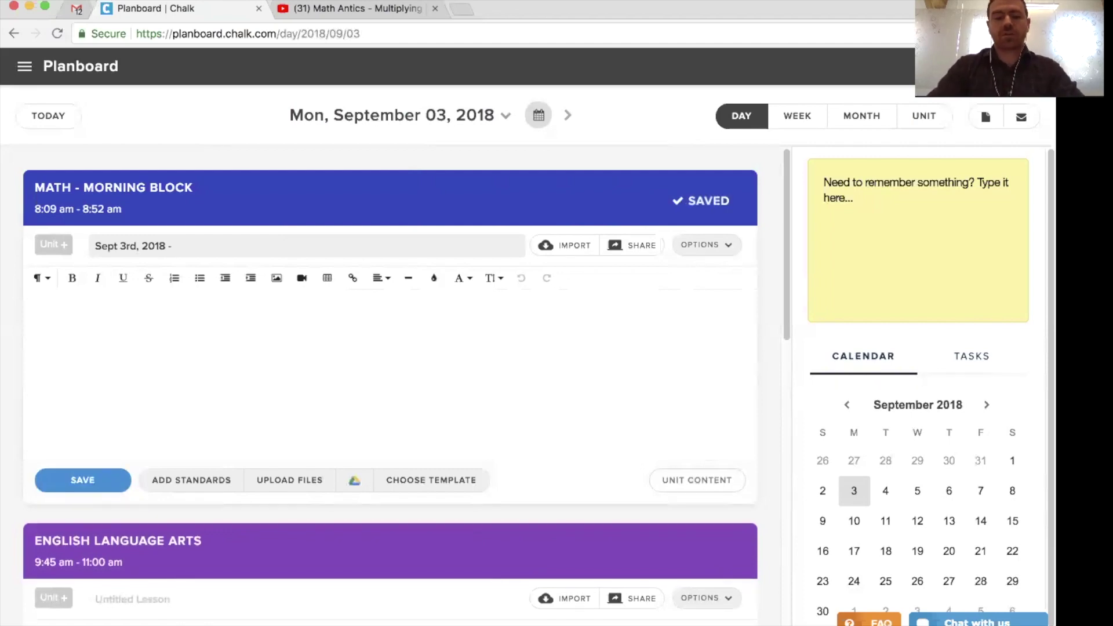
{"action": "type", "text": "Fractions (1"}
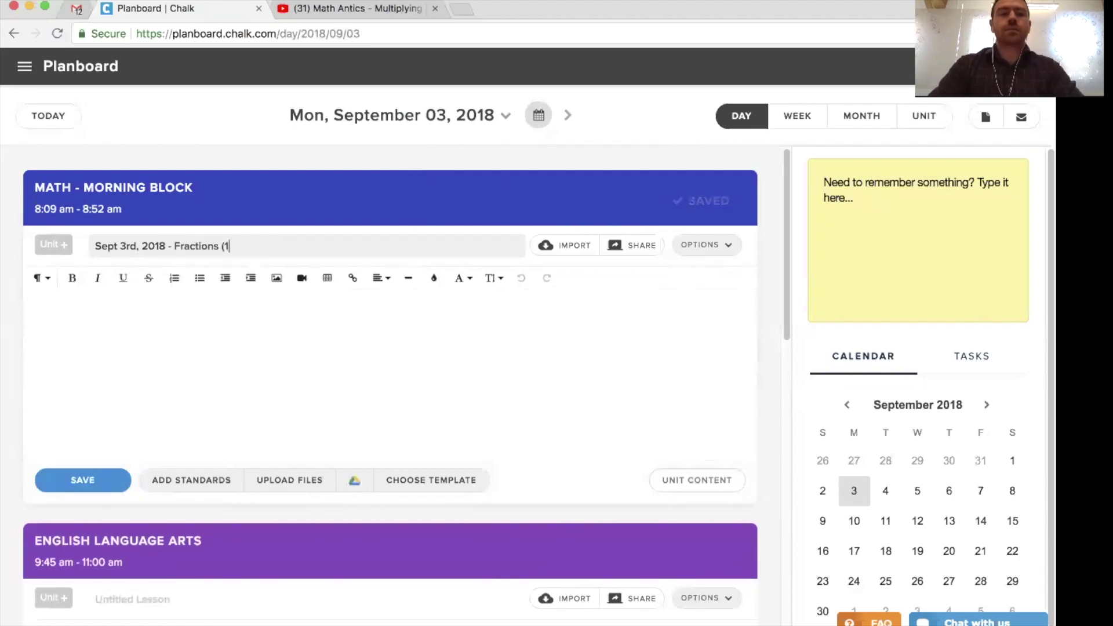
{"action": "type", "text": " of 4)"}
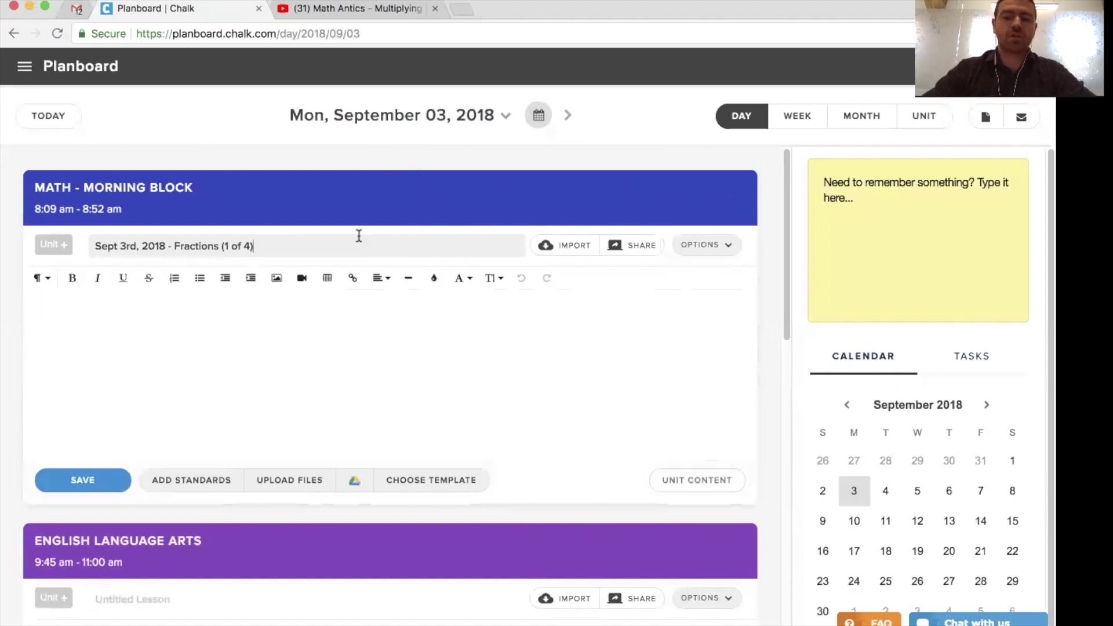
{"action": "left_click", "coordinate": [260, 341]}
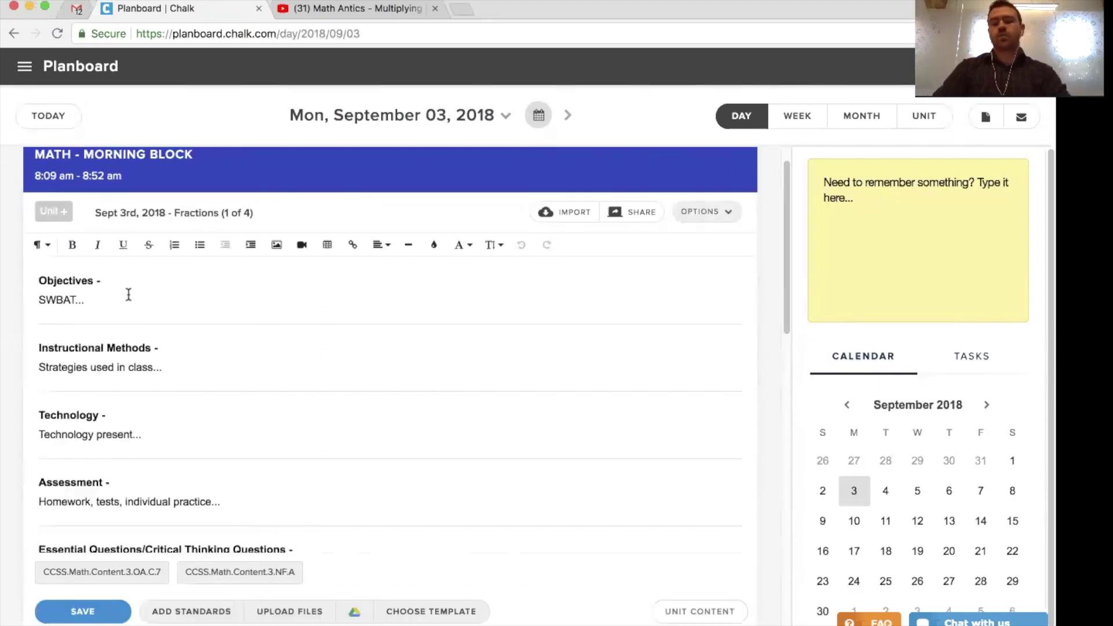
Complete the Objectives line as 'SWBAT... identify fractions and denominators'
{"action": "triple_click", "coordinate": [128, 295]}
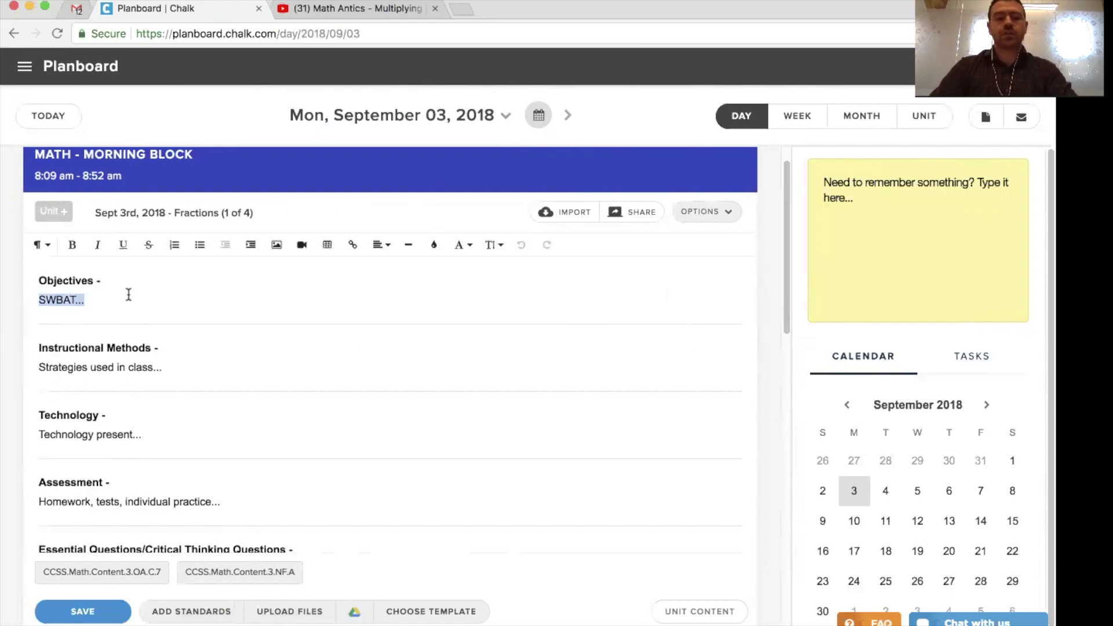
{"action": "key", "text": "Right"}
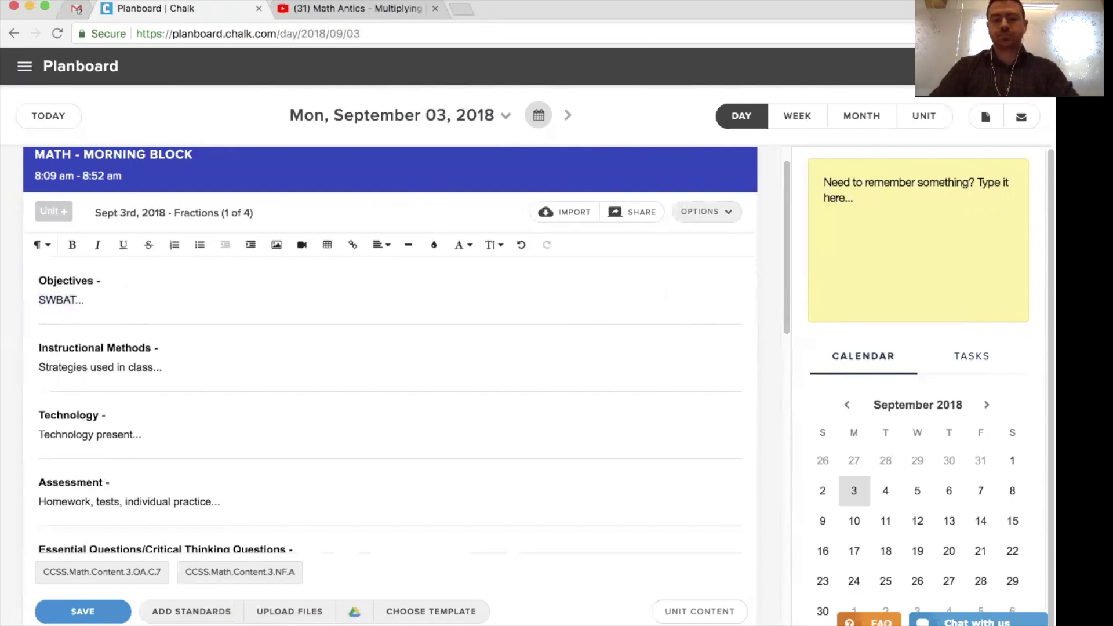
{"action": "type", "text": "identify fracti"}
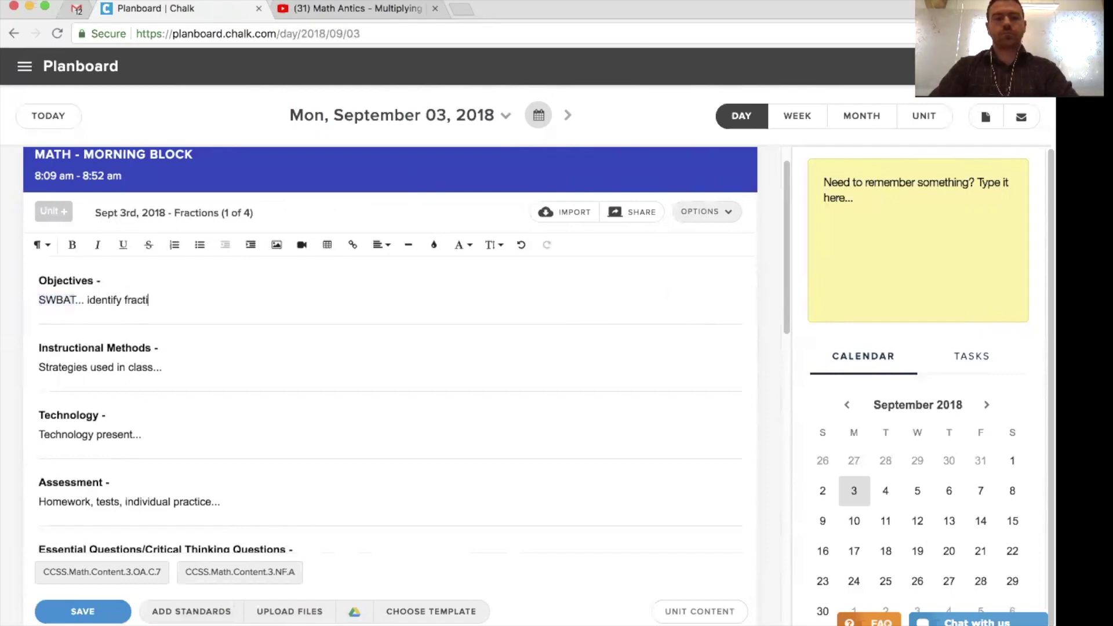
{"action": "type", "text": "ons and denom"}
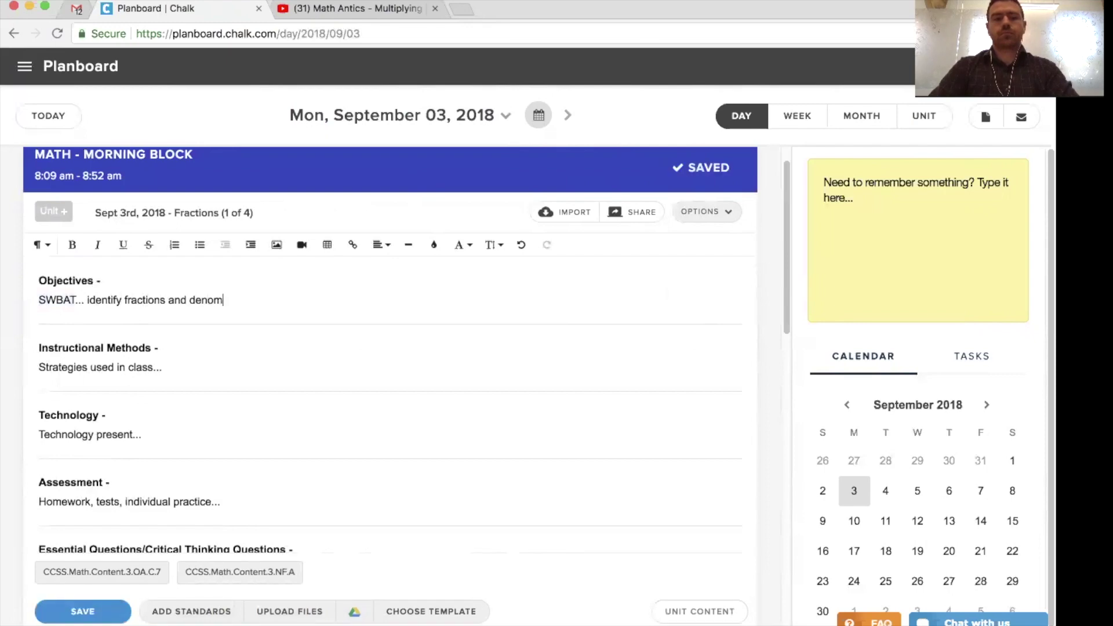
{"action": "type", "text": "inators"}
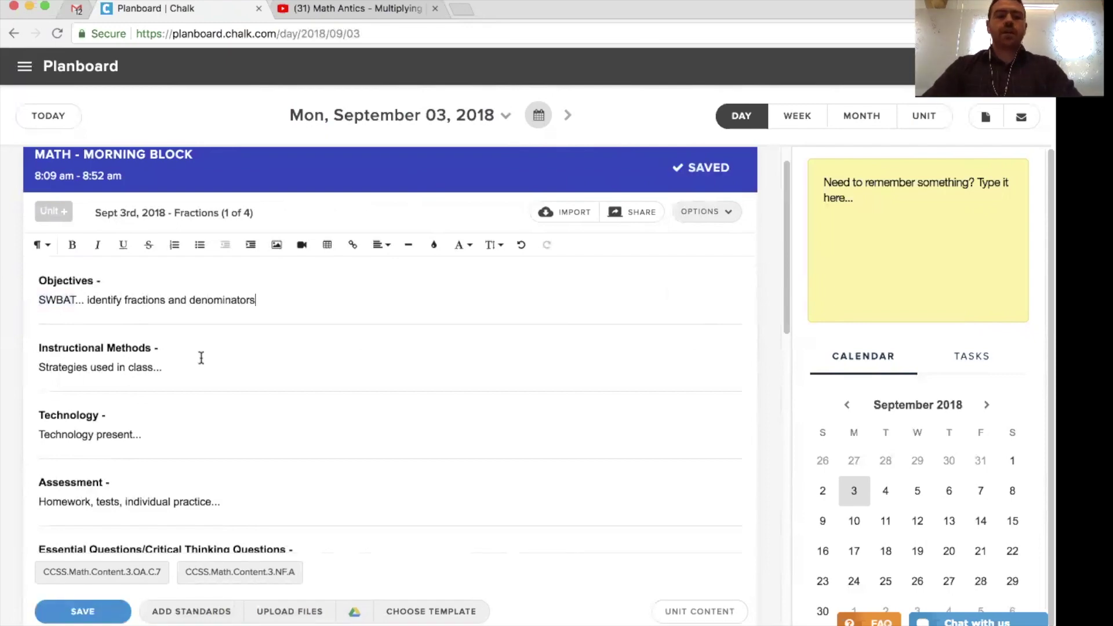
{"action": "scroll", "coordinate": [229, 353], "scroll_direction": "down", "scroll_amount": 1}
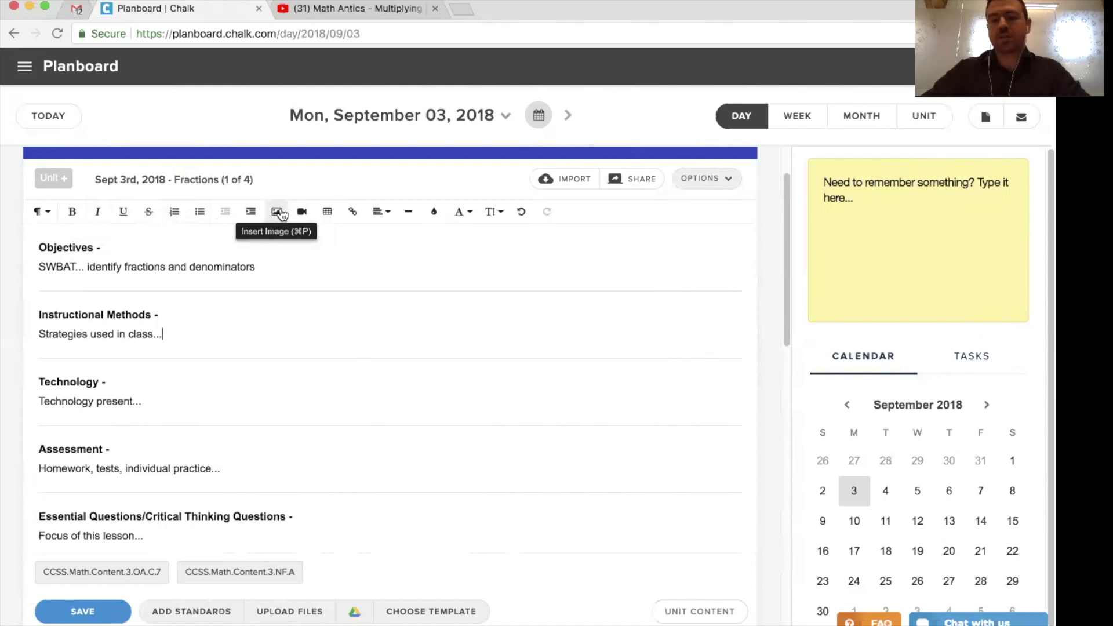
Add blank lines beneath the Instructional Methods and Technology placeholder text
{"action": "scroll", "coordinate": [195, 387], "scroll_direction": "down", "scroll_amount": 1}
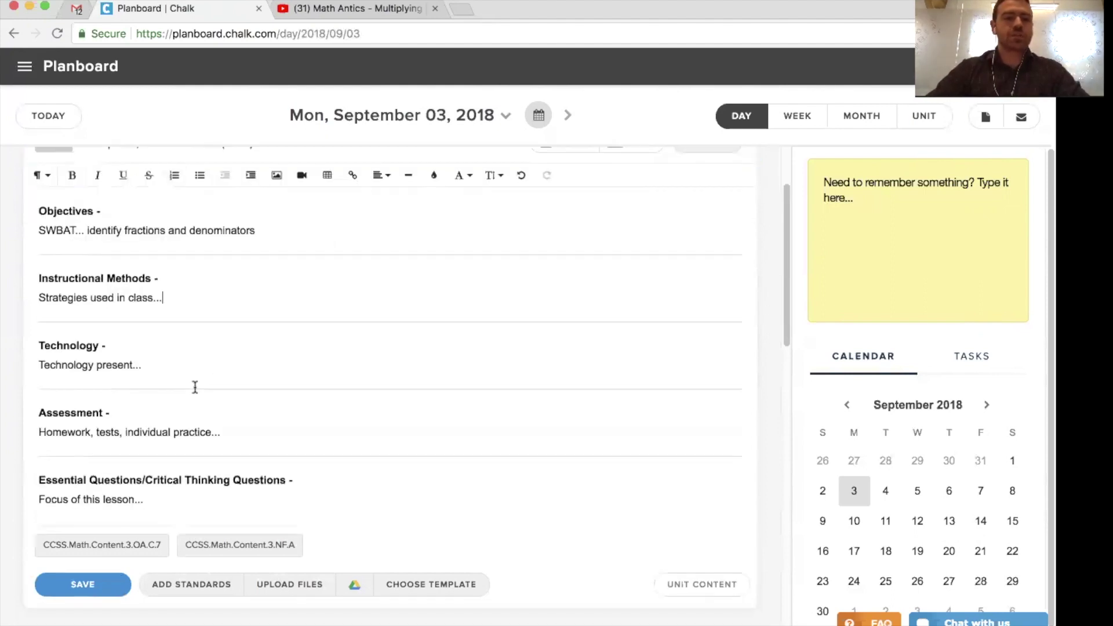
{"action": "key", "text": "Return"}
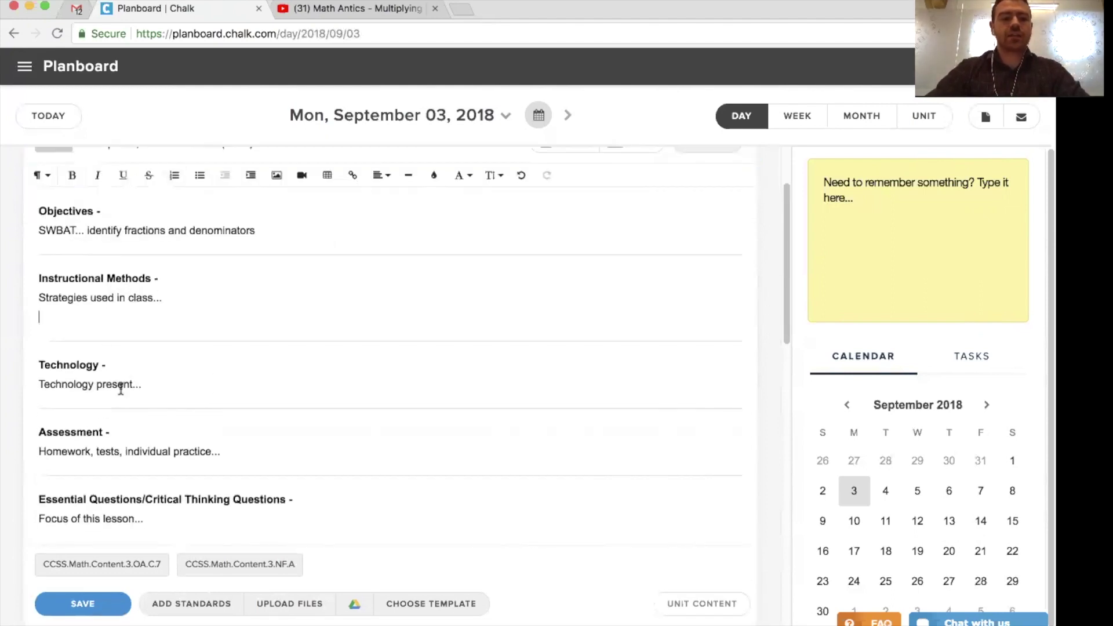
{"action": "left_click", "coordinate": [158, 385]}
{"action": "key", "text": "Return"}
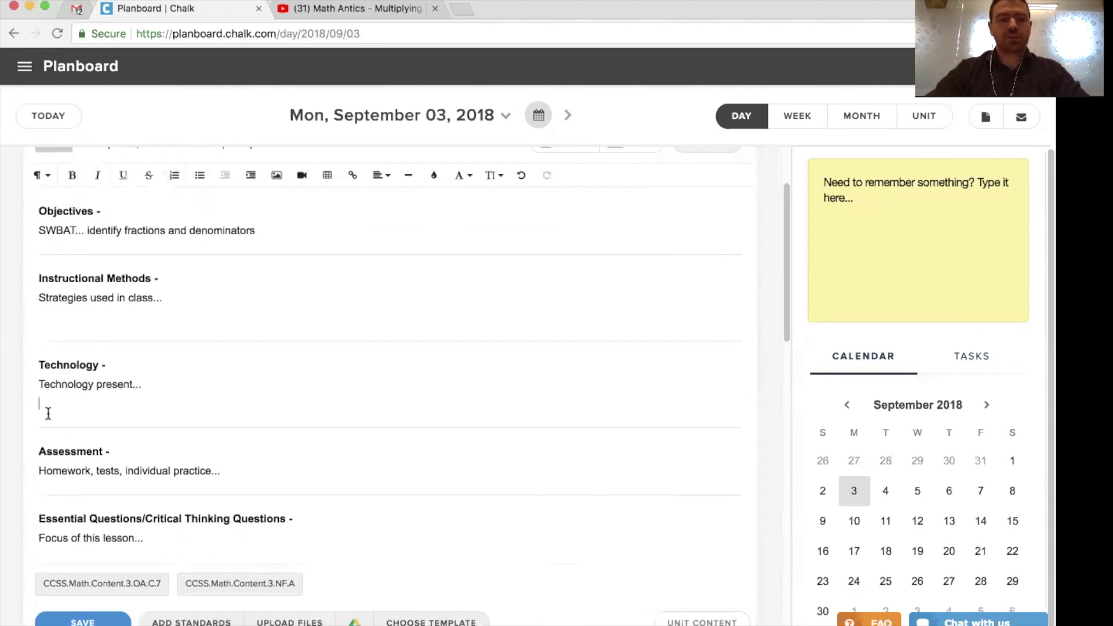
Copy the Math Antics fractions video URL from the YouTube tab and return to Planboard
{"action": "left_click", "coordinate": [317, 13]}
{"action": "left_click", "coordinate": [297, 35]}
{"action": "key", "text": "super+c"}
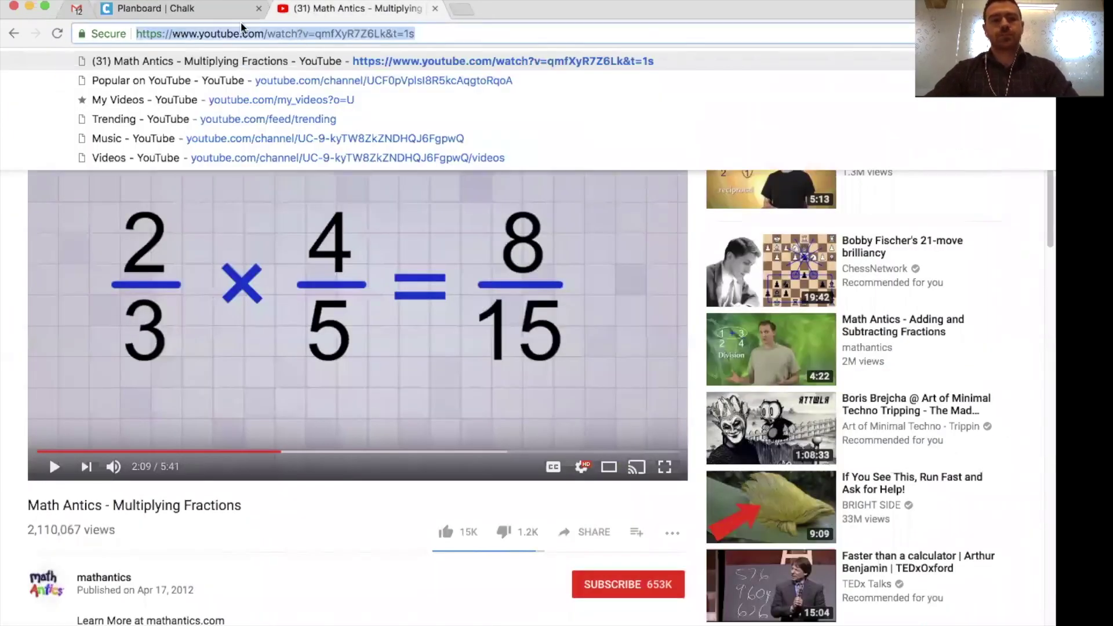
{"action": "left_click", "coordinate": [188, 9]}
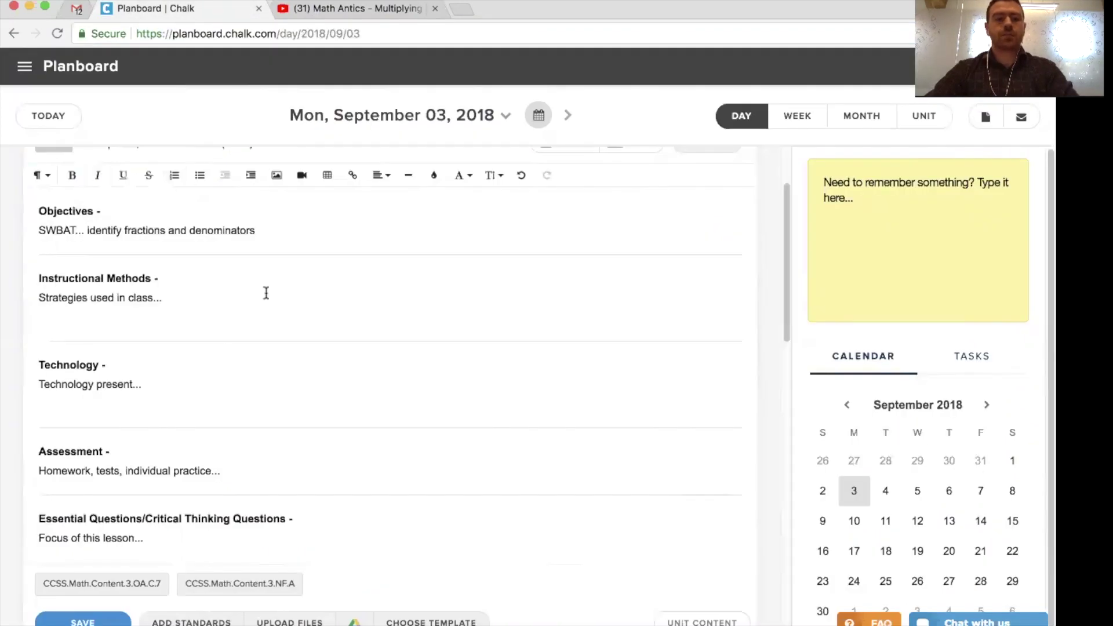
Embed the Math Antics 'Multiplying Fractions' video under Technology using the pasted YouTube URL
{"action": "left_click", "coordinate": [300, 177]}
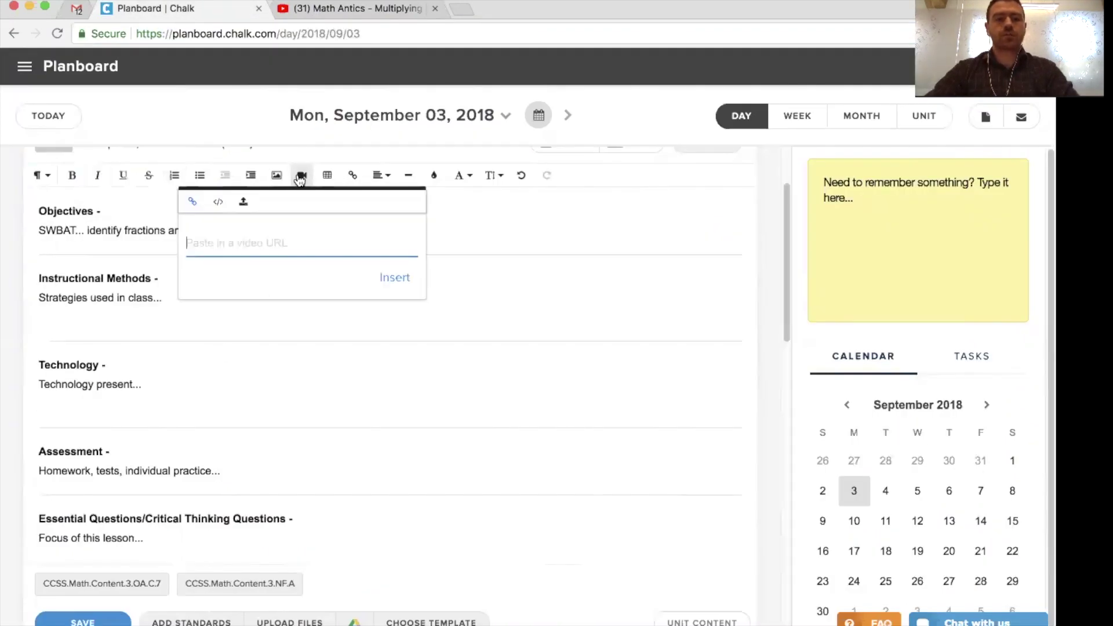
{"action": "key", "text": "super+v"}
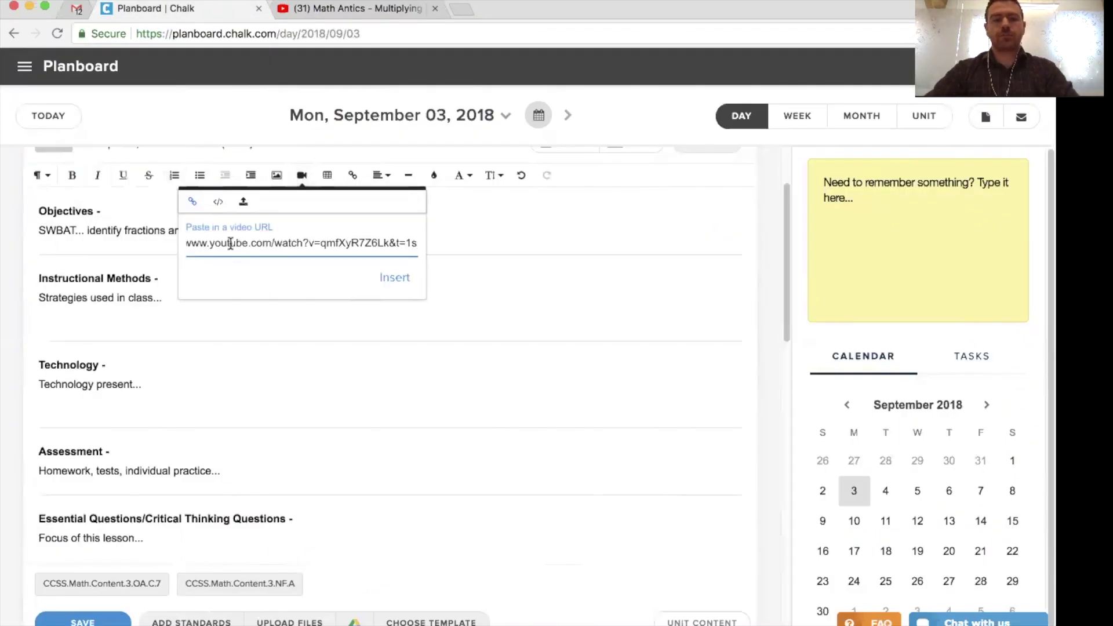
{"action": "left_click", "coordinate": [409, 279]}
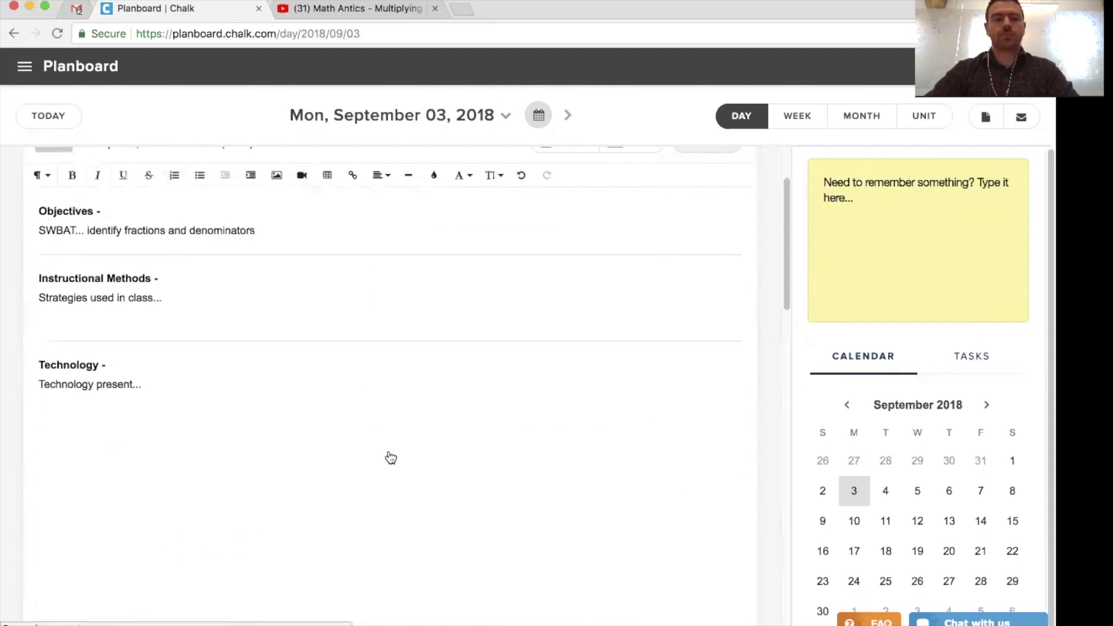
{"action": "scroll", "coordinate": [455, 434], "scroll_direction": "down", "scroll_amount": 2}
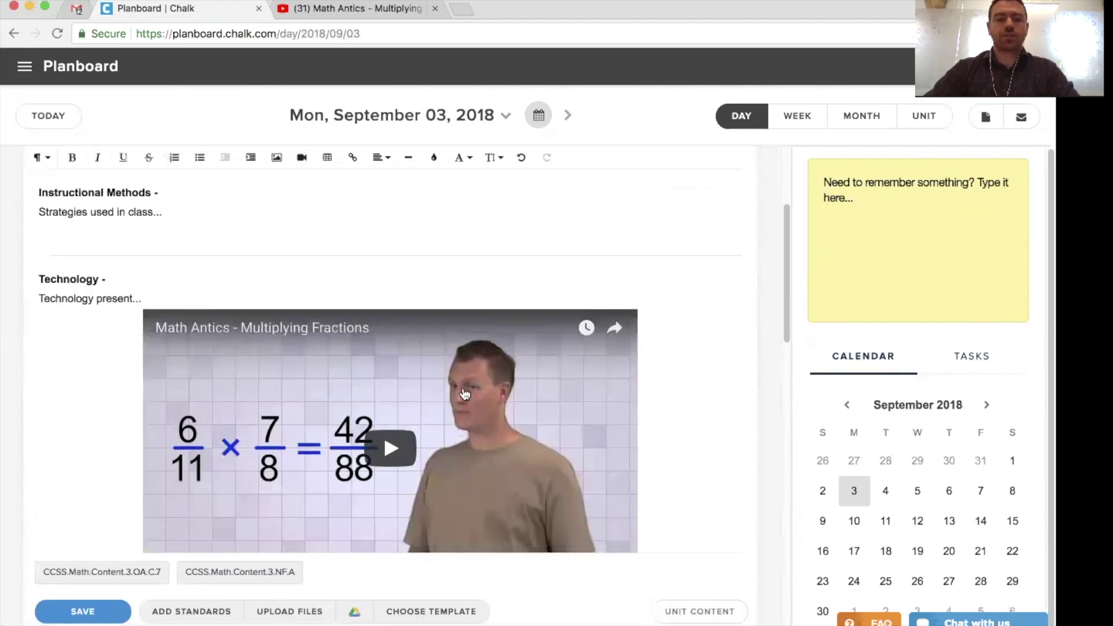
{"action": "scroll", "coordinate": [461, 412], "scroll_direction": "down", "scroll_amount": 2}
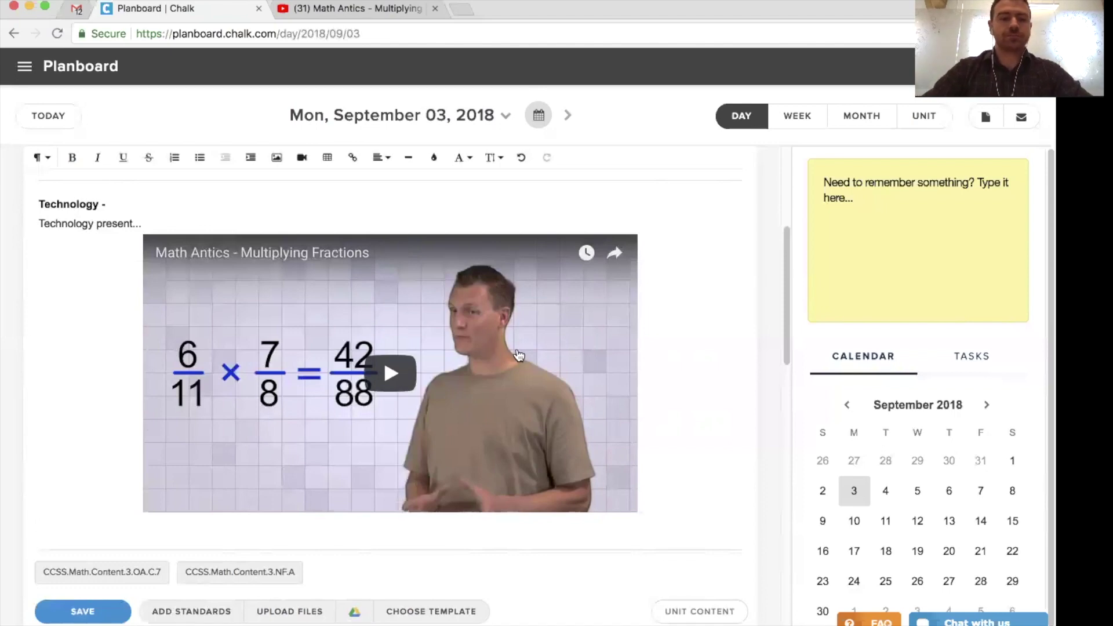
{"action": "scroll", "coordinate": [515, 348], "scroll_direction": "down", "scroll_amount": 5}
{"action": "left_click", "coordinate": [311, 390]}
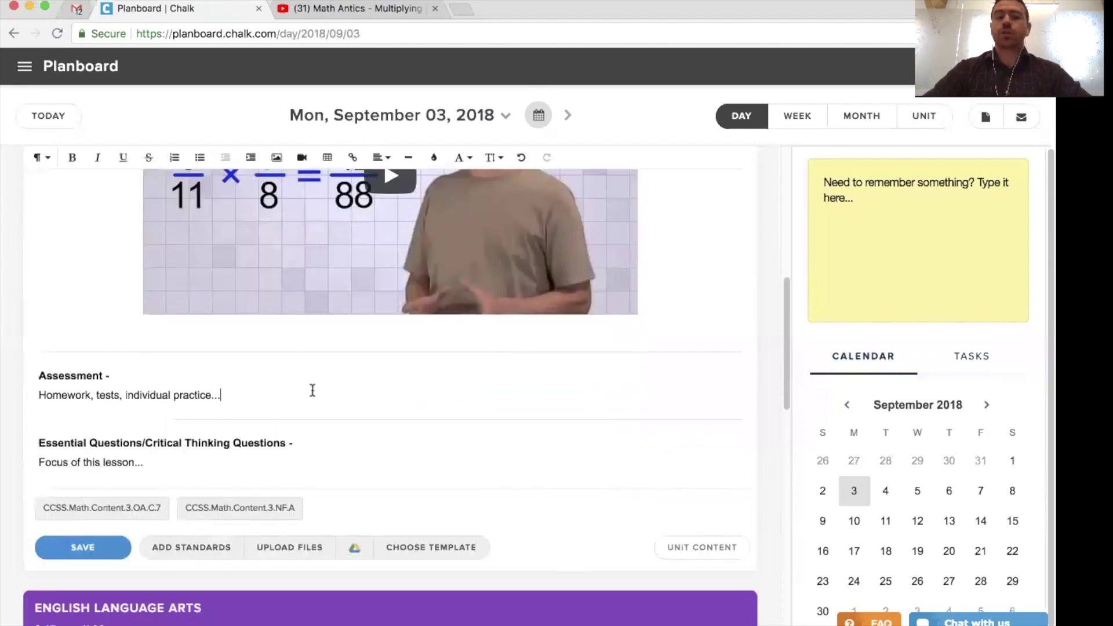